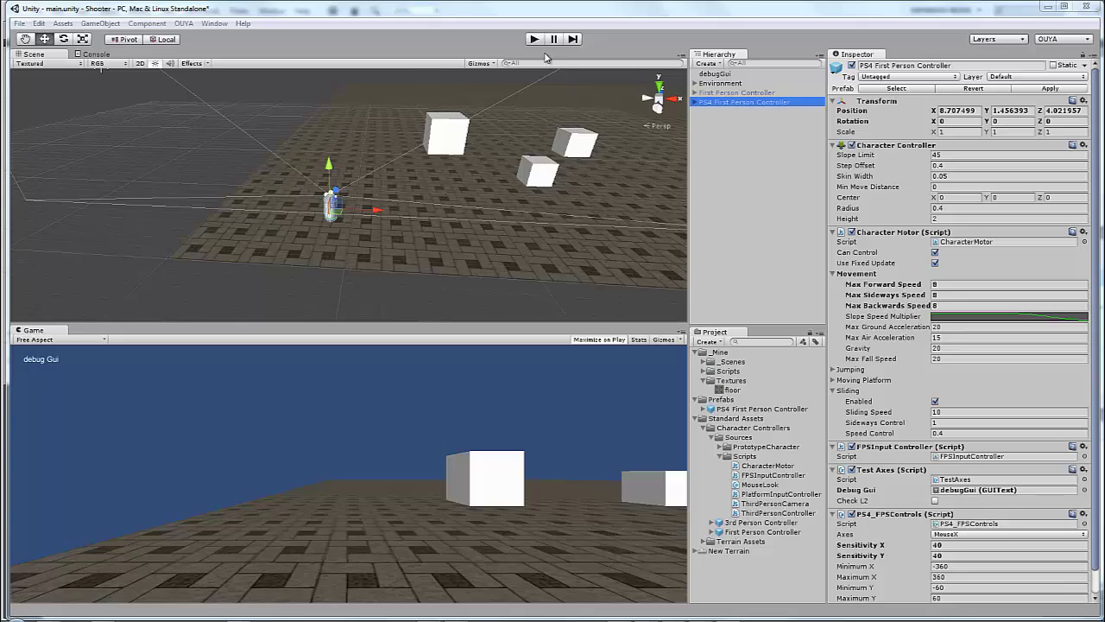
Play-test the scene with the PS4 First Person Controller, checking the debug readout of its inputs, and stop the game
{"action": "left_click", "coordinate": [534, 40]}
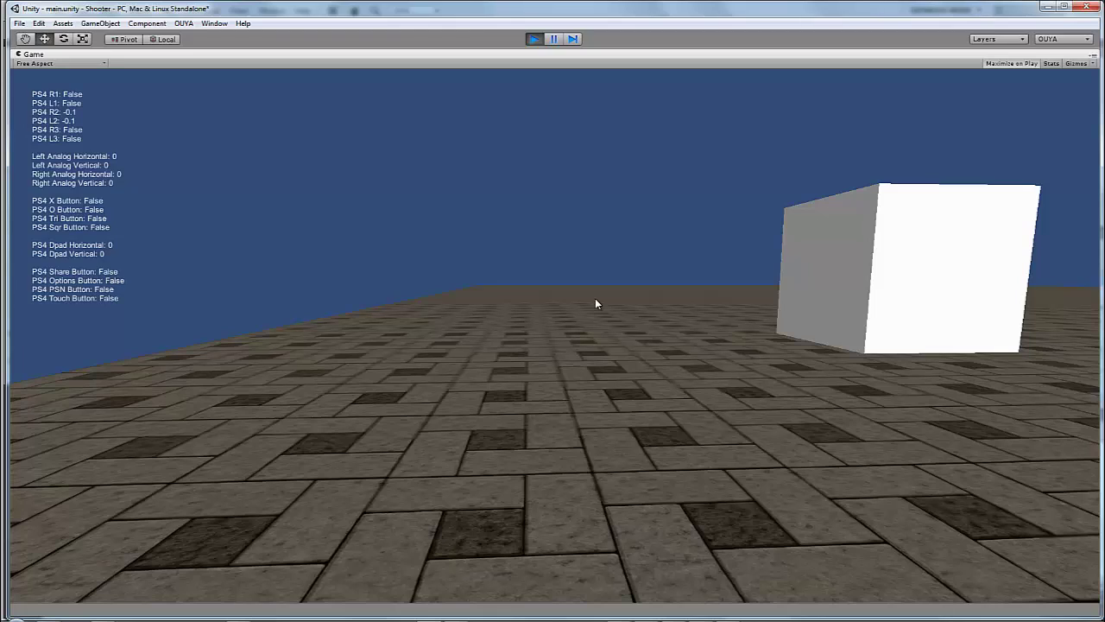
{"action": "left_click", "coordinate": [533, 40]}
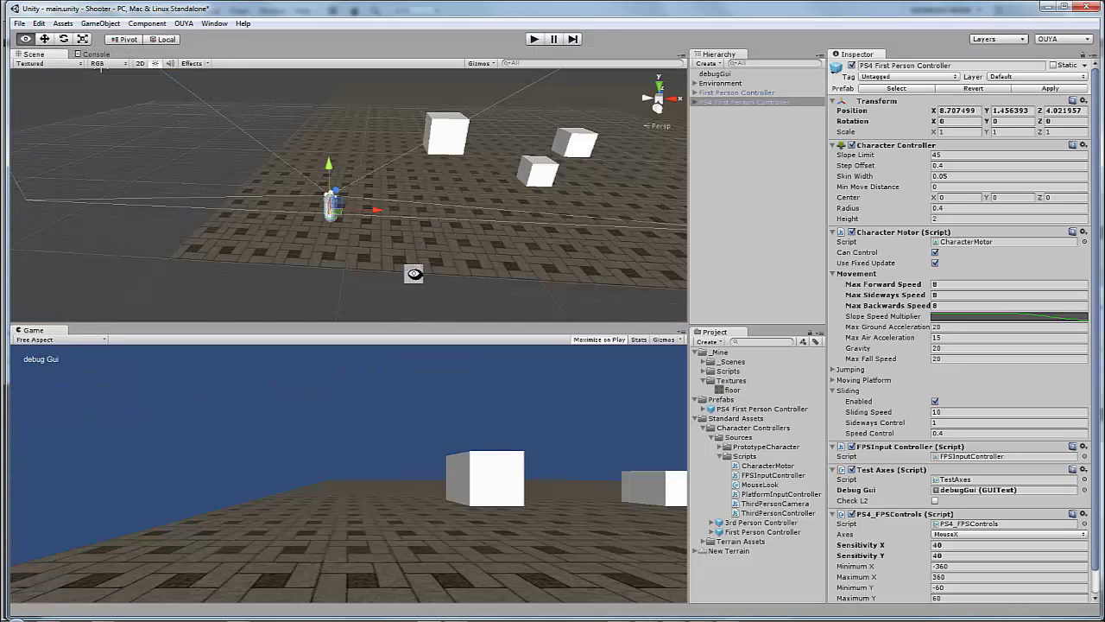
Examine the scene's setup, orbiting around the floor and selecting each of the three cubes
{"action": "left_click_drag", "start_coordinate": [414, 273], "coordinate": [344, 203], "text": "alt"}
{"action": "left_click", "coordinate": [401, 226]}
{"action": "left_click", "coordinate": [424, 129]}
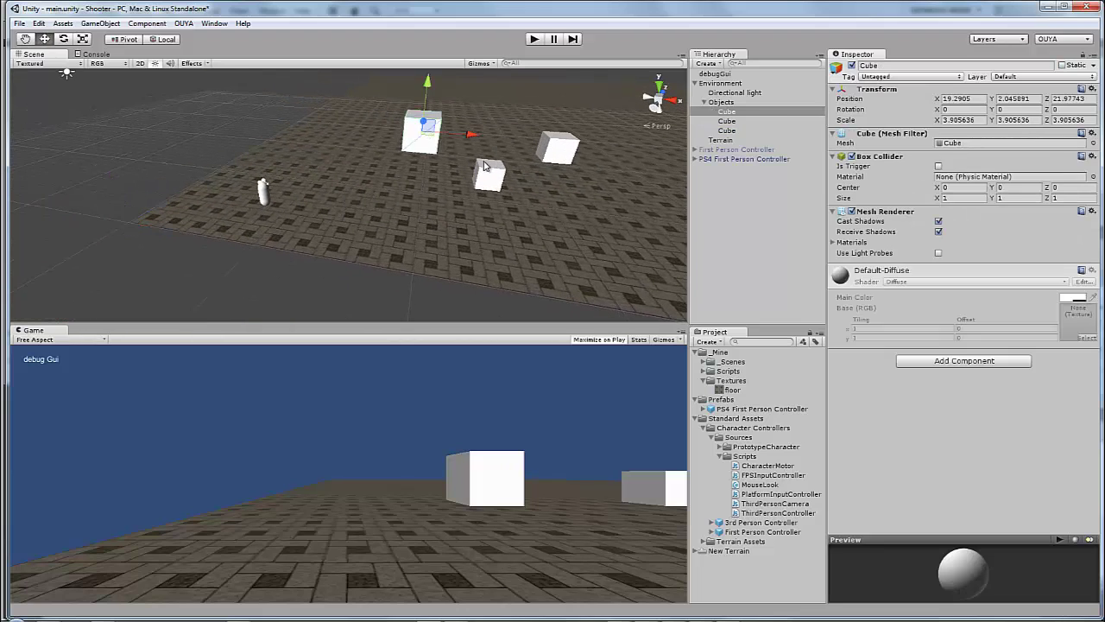
{"action": "left_click", "coordinate": [488, 167]}
{"action": "left_click", "coordinate": [552, 154]}
{"action": "left_click_drag", "start_coordinate": [446, 175], "coordinate": [311, 195], "text": "alt"}
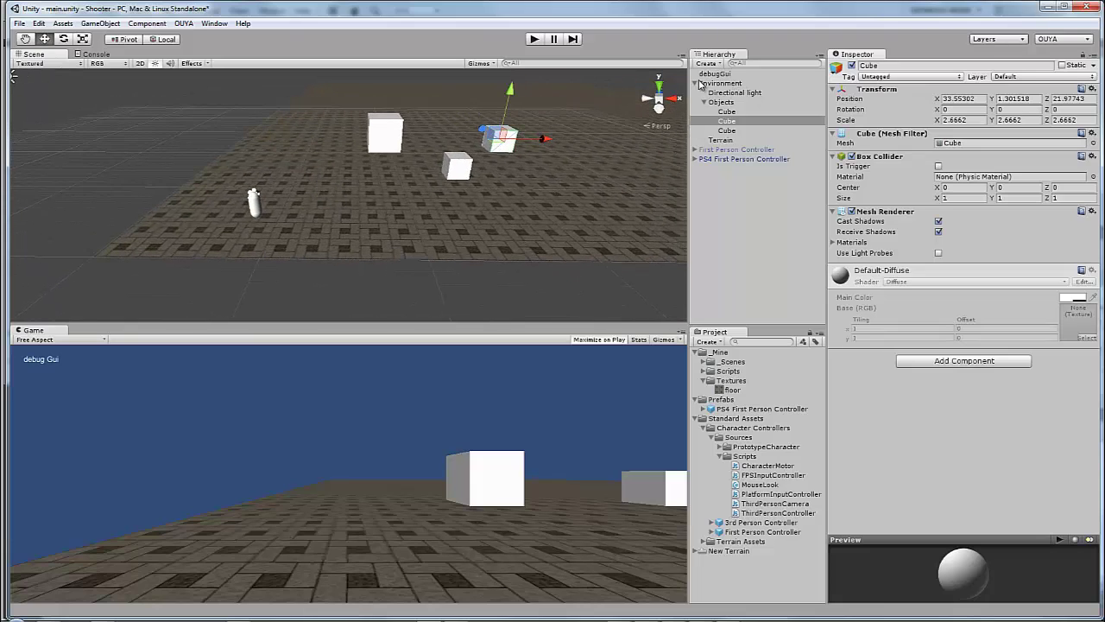
Deactivate the PS4 First Person Controller object and activate the standard First Person Controller instead
{"action": "left_click", "coordinate": [696, 83]}
{"action": "left_click", "coordinate": [696, 92]}
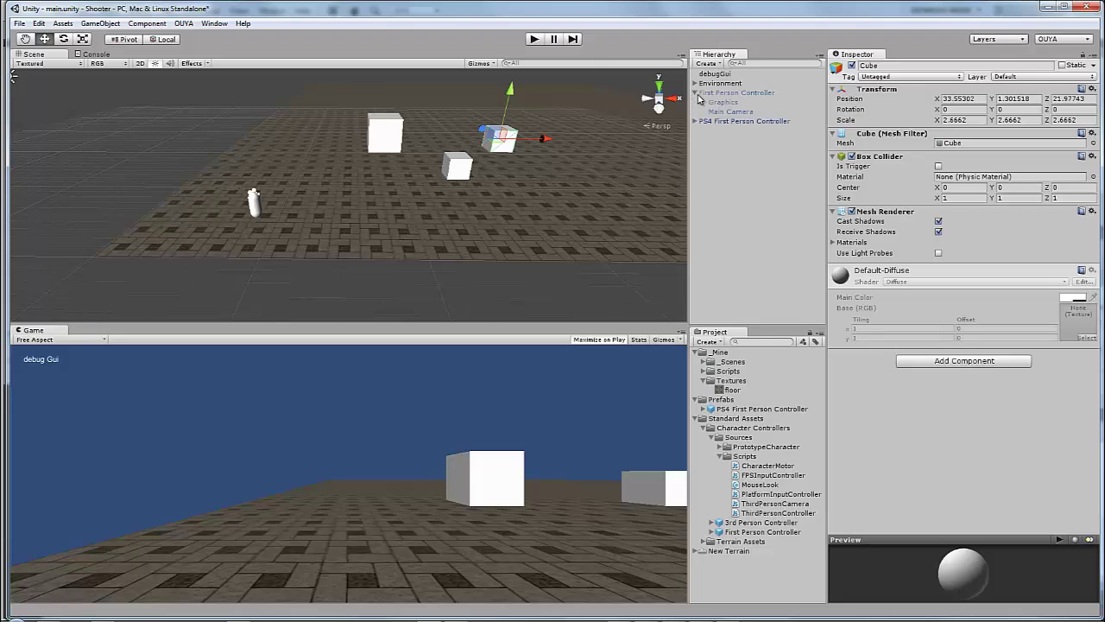
{"action": "left_click", "coordinate": [696, 92]}
{"action": "left_click", "coordinate": [716, 102]}
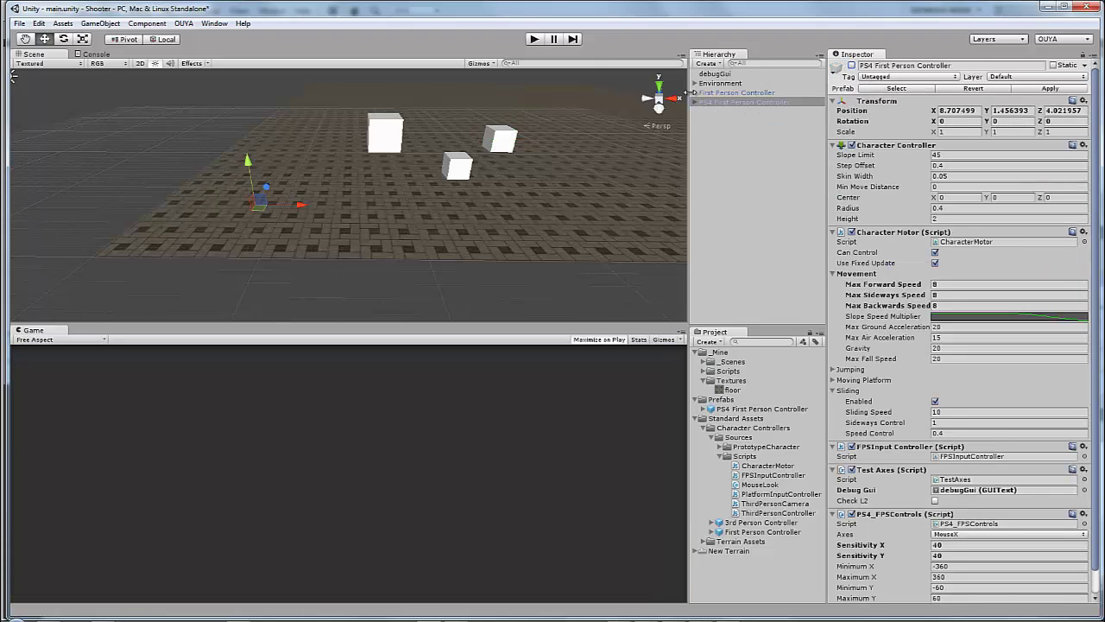
{"action": "left_click", "coordinate": [730, 92]}
{"action": "left_click", "coordinate": [852, 65]}
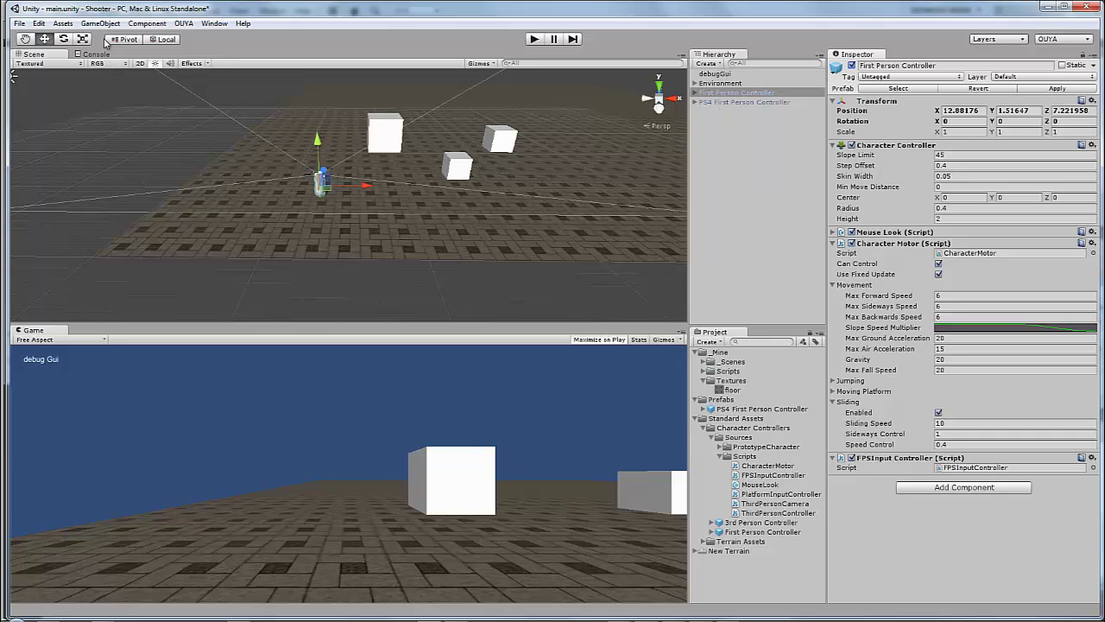
Find the Character Controller package among the importable packages and inspect the First Person Controller prefab in Standard Assets
{"action": "left_click", "coordinate": [66, 25]}
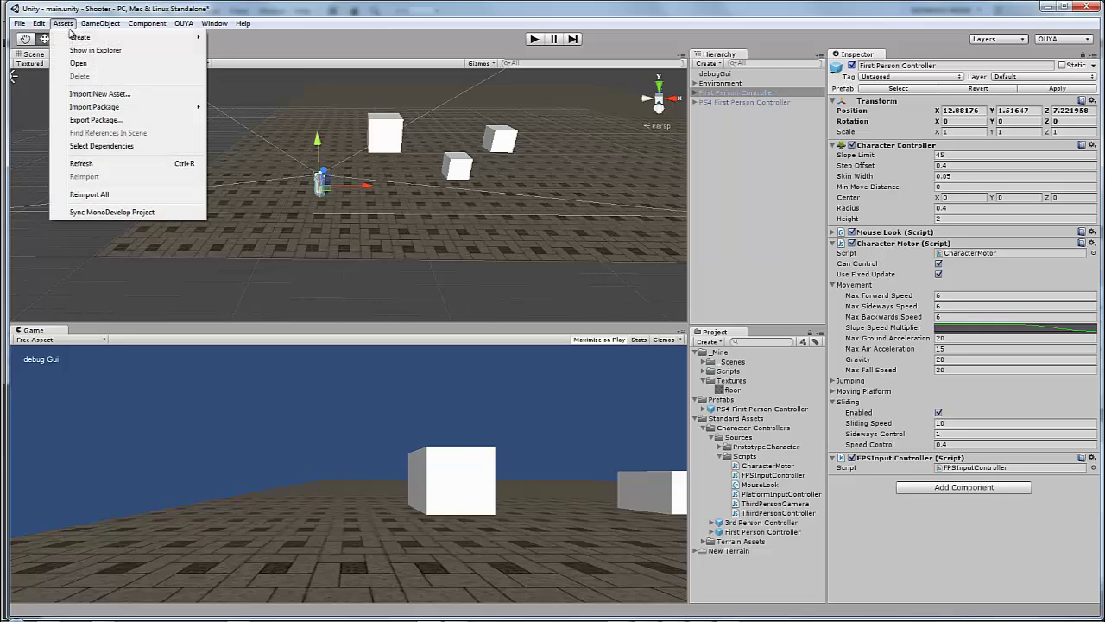
{"action": "mouse_move", "coordinate": [173, 106]}
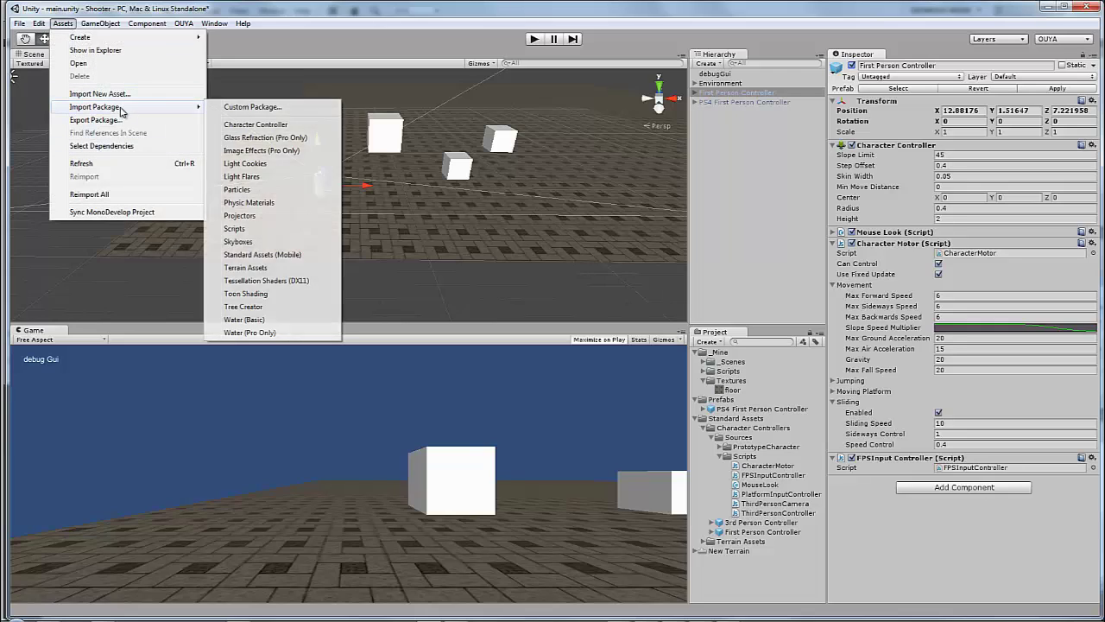
{"action": "left_click", "coordinate": [262, 126]}
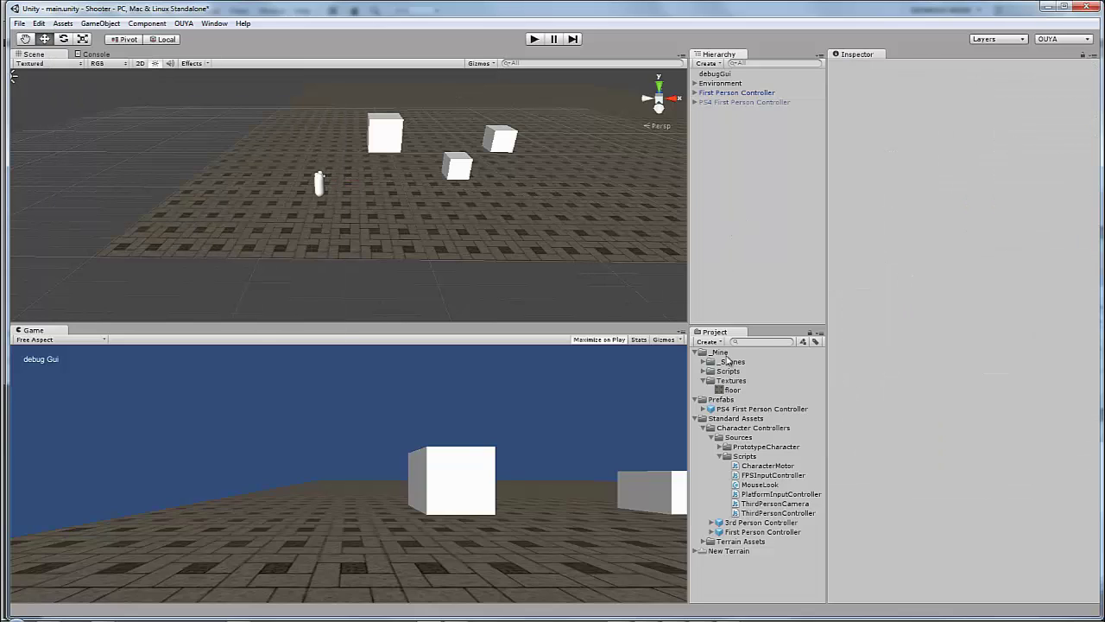
{"action": "left_click", "coordinate": [695, 419]}
{"action": "left_click", "coordinate": [695, 420]}
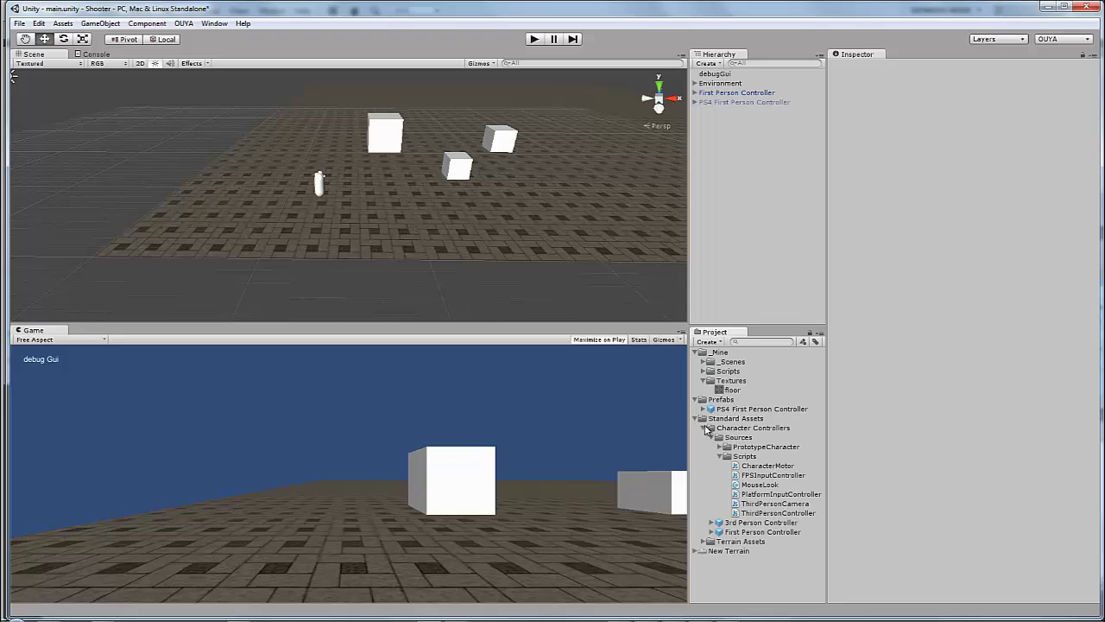
{"action": "left_click", "coordinate": [744, 533]}
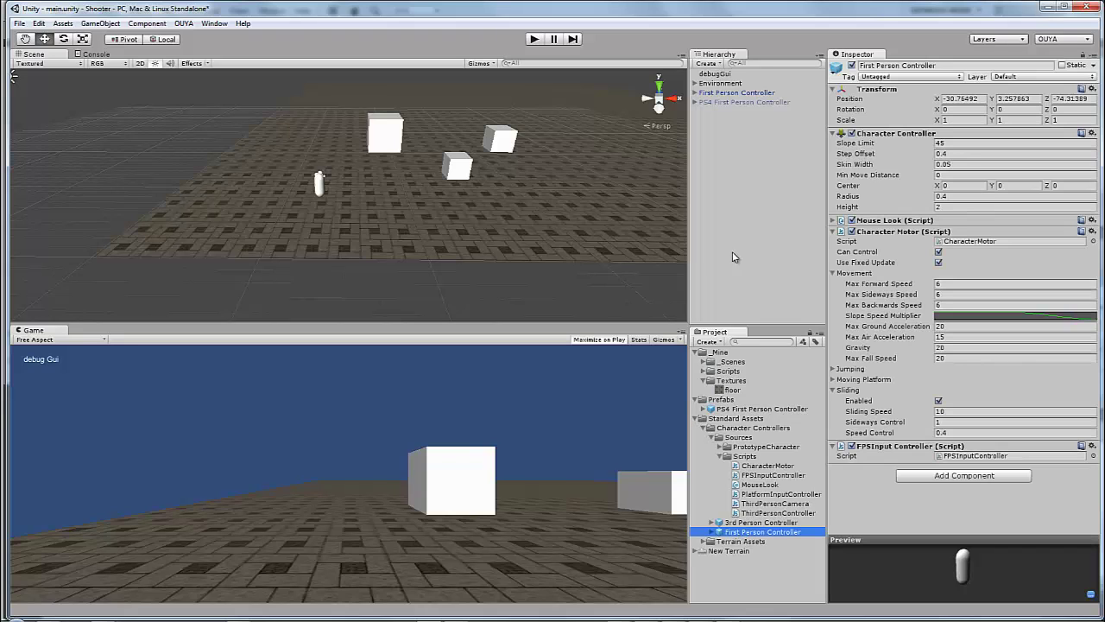
Play-test the scene with the standard First Person Controller, walking and jumping with the keyboard, and stop the game
{"action": "left_click", "coordinate": [320, 185]}
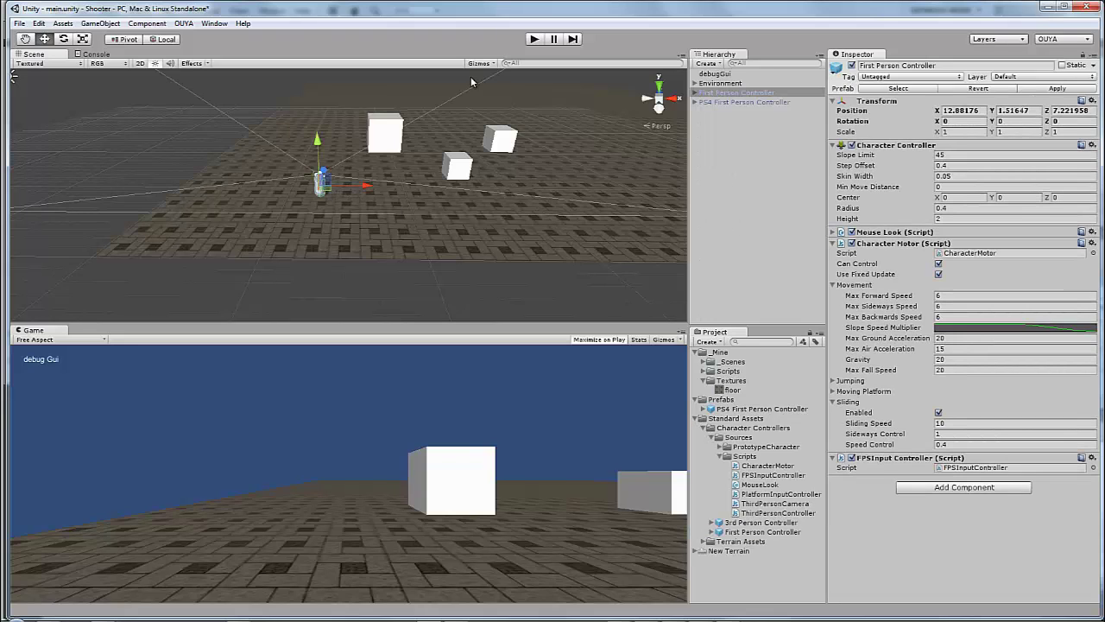
{"action": "left_click", "coordinate": [535, 39]}
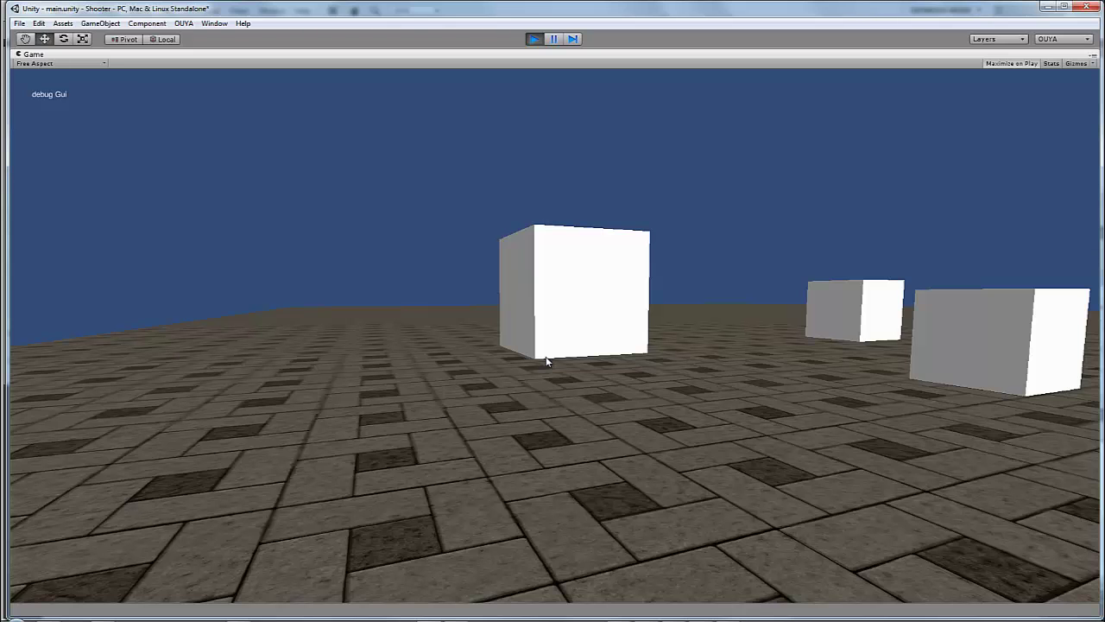
{"action": "key", "text": "w"}
{"action": "key", "text": "d"}
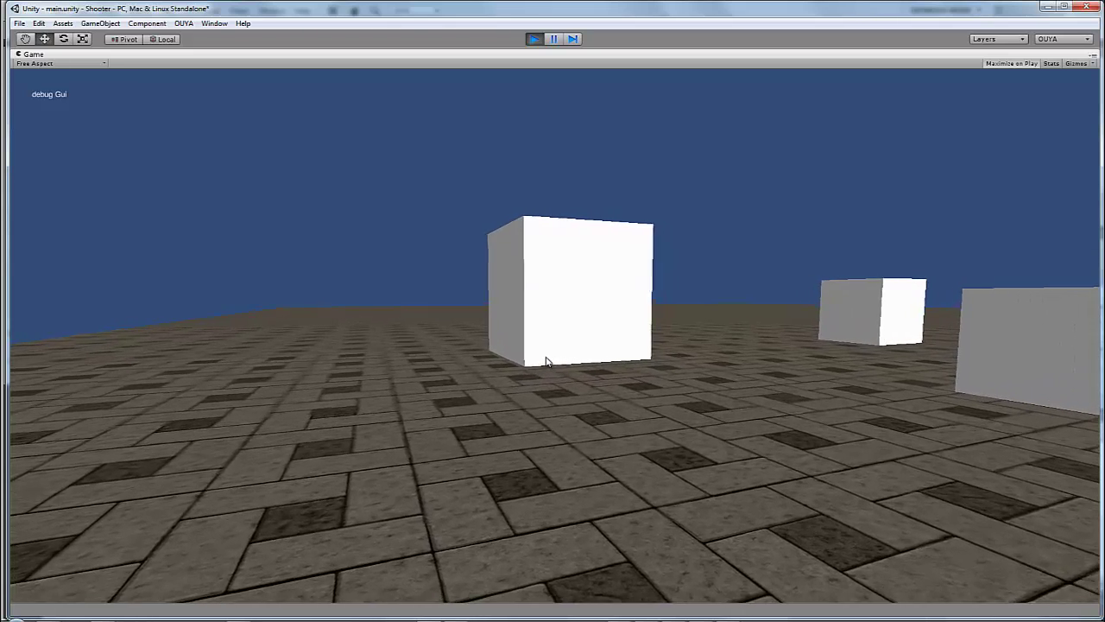
{"action": "key", "text": "space"}
{"action": "key", "text": "space"}
{"action": "key", "text": "space"}
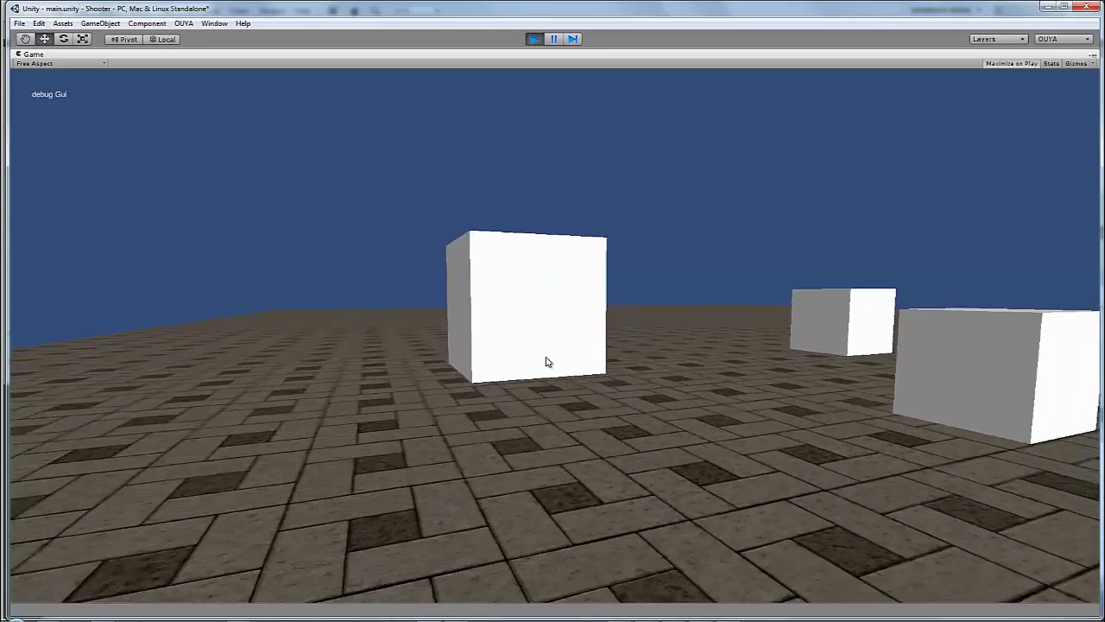
{"action": "key", "text": "space"}
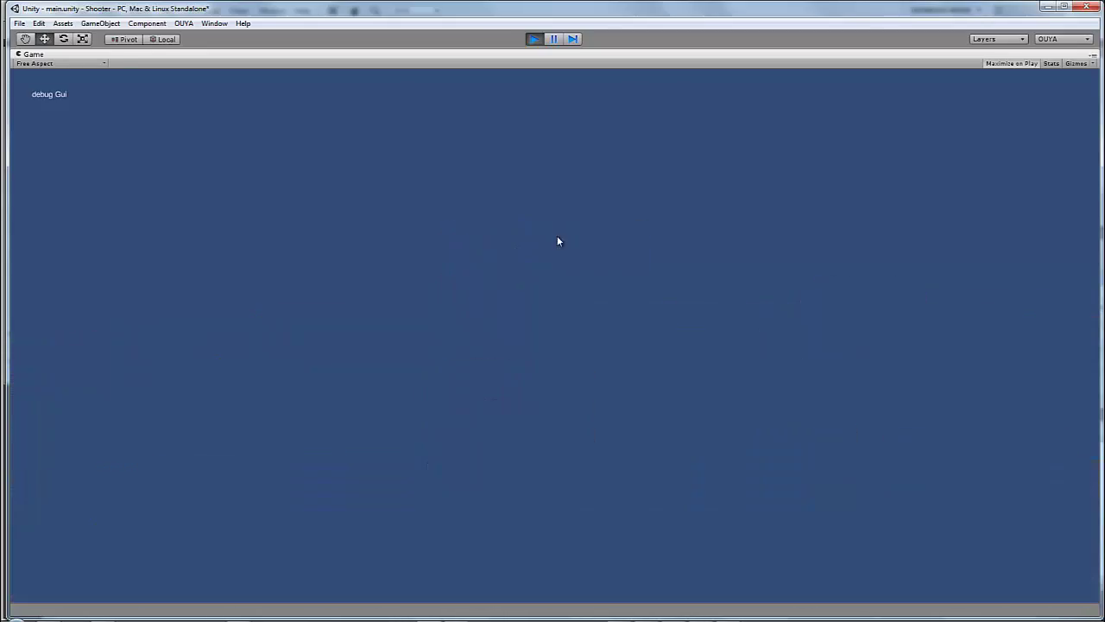
{"action": "left_click", "coordinate": [534, 39]}
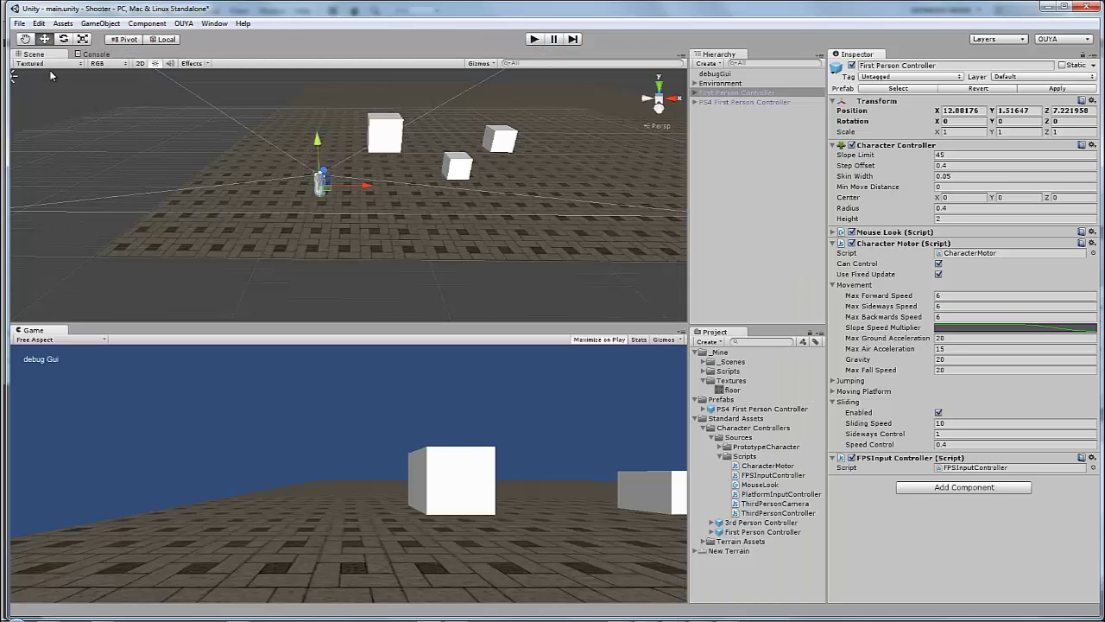
Open the project's Input settings and look over the Axes list, its Size value and the PS4 entries
{"action": "left_click", "coordinate": [40, 24]}
{"action": "left_click", "coordinate": [38, 24]}
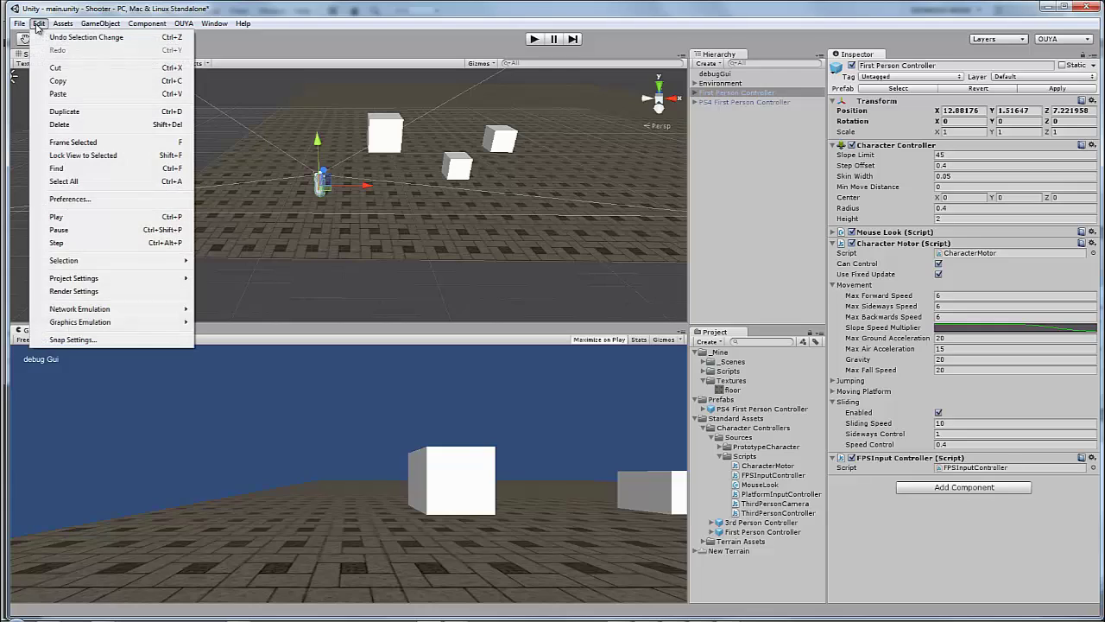
{"action": "mouse_move", "coordinate": [134, 279]}
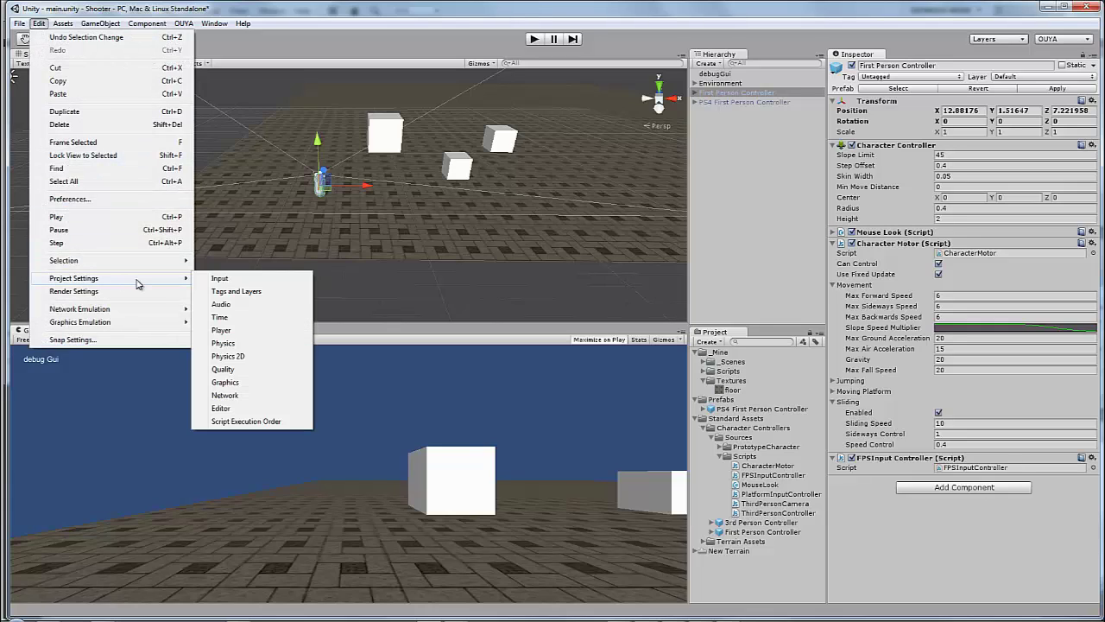
{"action": "left_click", "coordinate": [238, 281]}
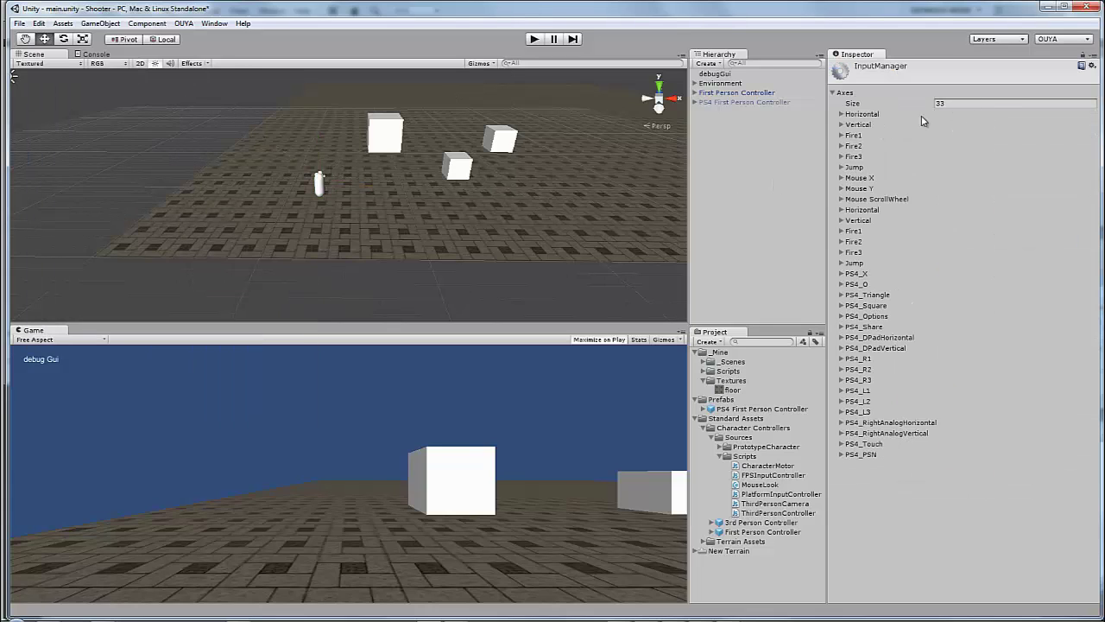
{"action": "left_click", "coordinate": [958, 103]}
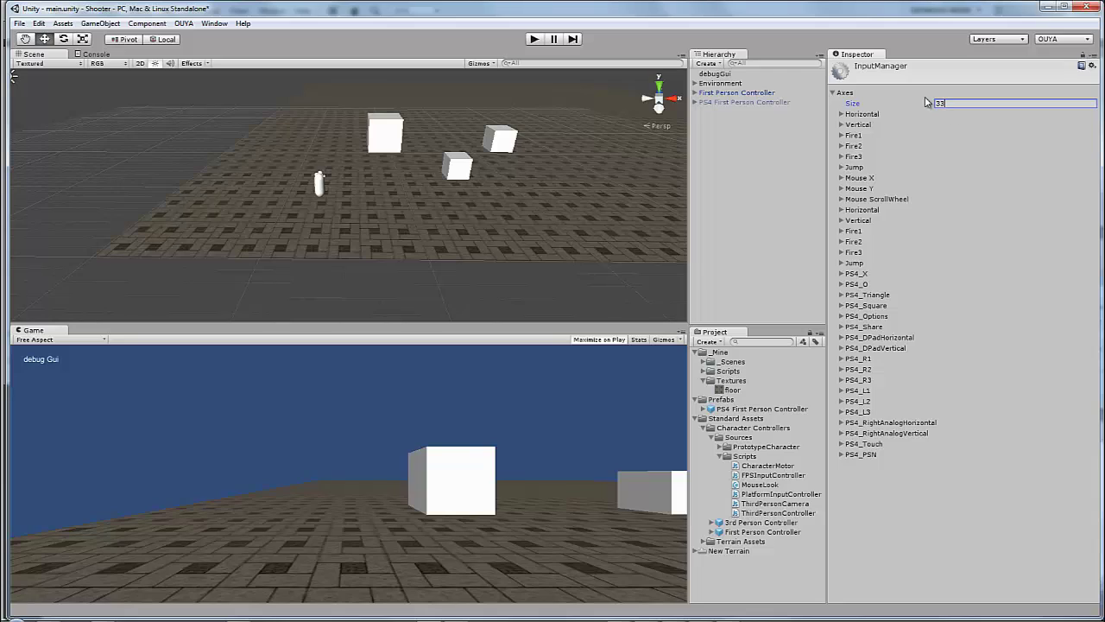
{"action": "left_click", "coordinate": [855, 265]}
{"action": "left_click", "coordinate": [852, 264]}
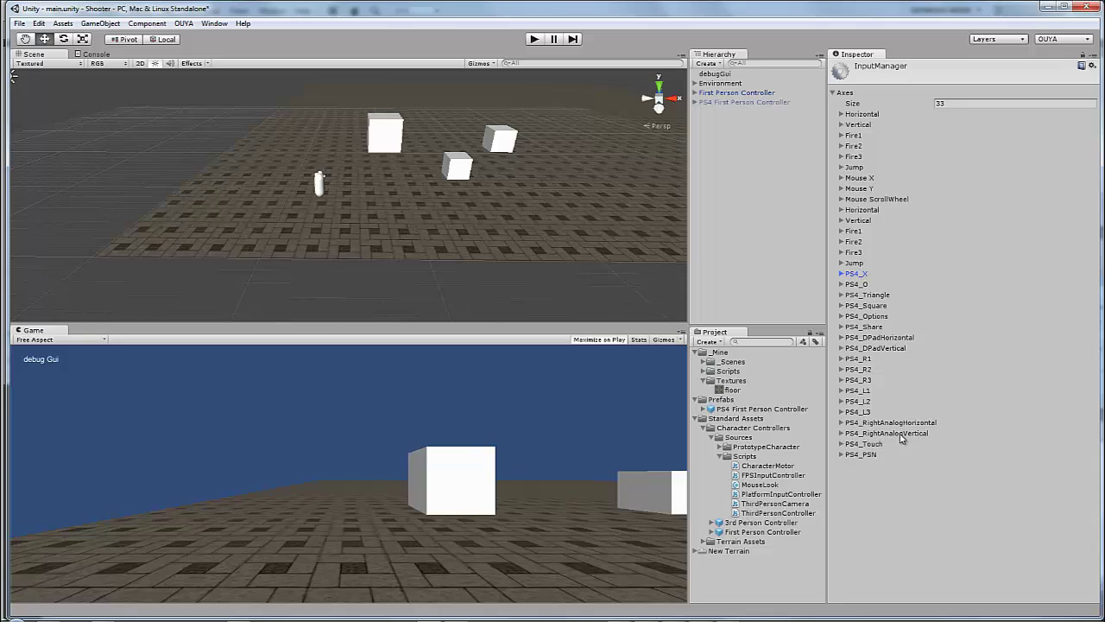
Review the settings of the first Horizontal and Vertical axes, collapsing each one again
{"action": "left_click", "coordinate": [846, 114]}
{"action": "left_click", "coordinate": [846, 114]}
{"action": "left_click", "coordinate": [847, 125]}
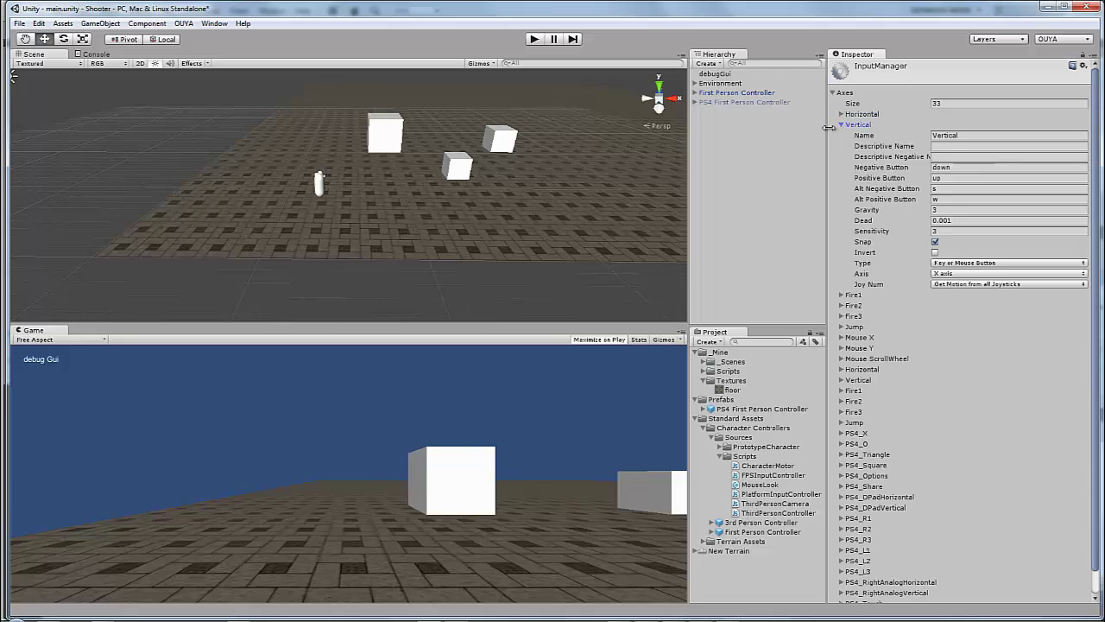
{"action": "left_click", "coordinate": [842, 126]}
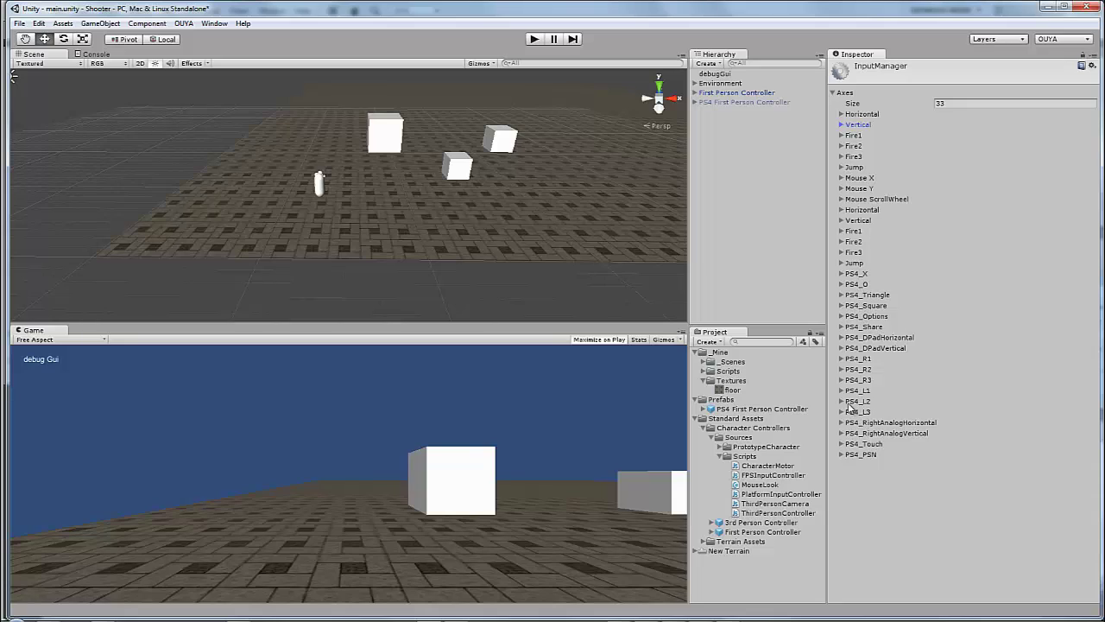
Expand the PS4_X axis and examine the joystick button naming in its Positive Button value
{"action": "left_click", "coordinate": [858, 274]}
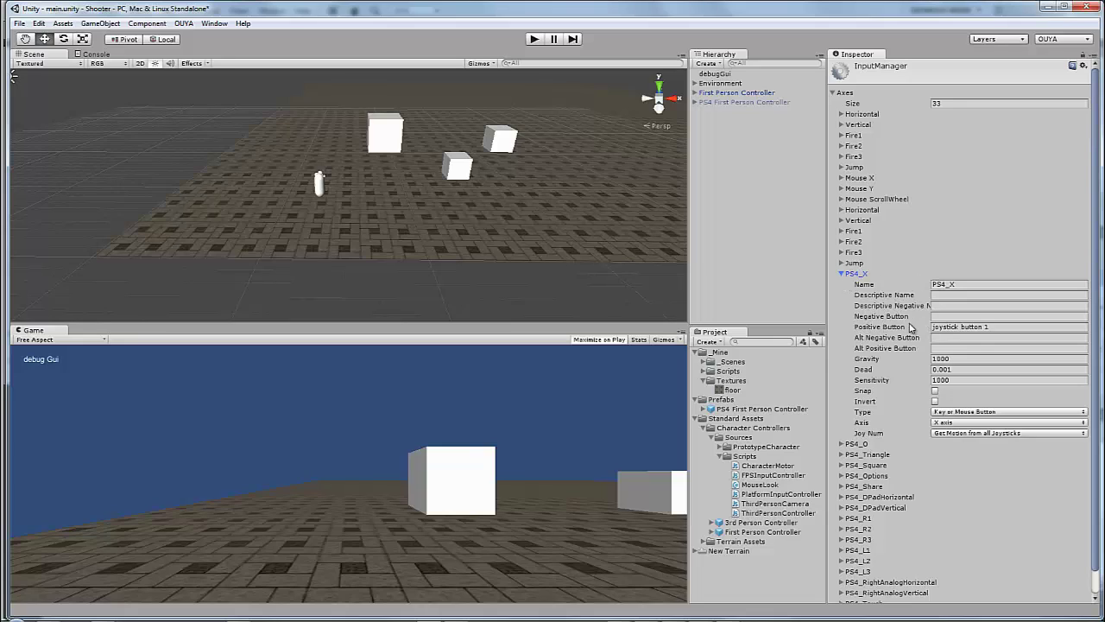
{"action": "left_click", "coordinate": [939, 328]}
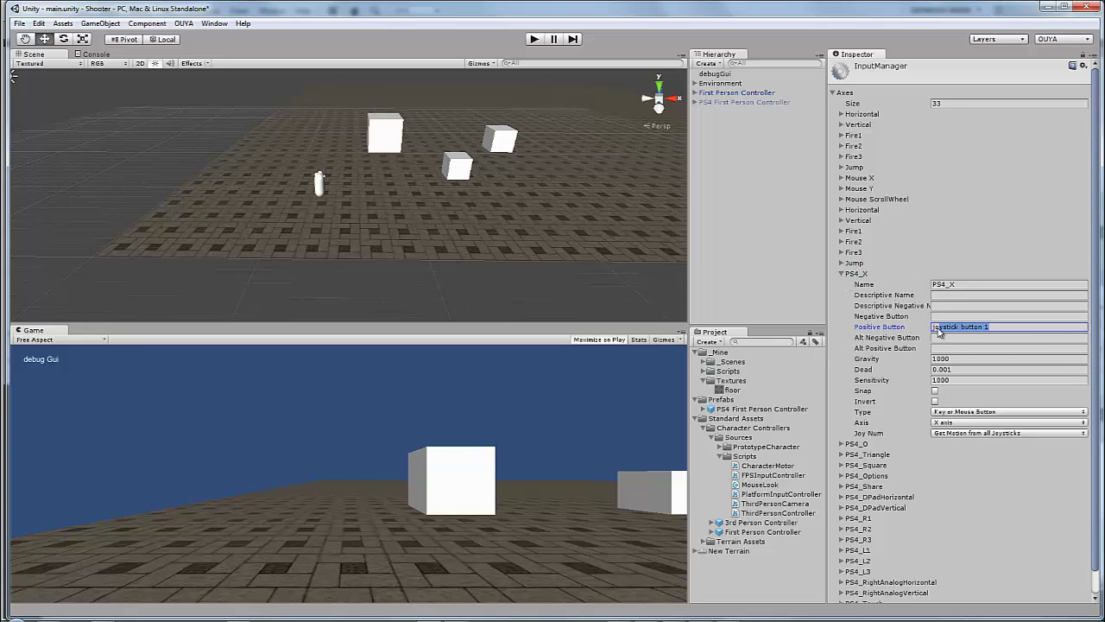
{"action": "left_click", "coordinate": [933, 327]}
{"action": "left_click_drag", "start_coordinate": [998, 326], "coordinate": [921, 334]}
{"action": "left_click", "coordinate": [983, 328]}
{"action": "double_click", "coordinate": [948, 328]}
{"action": "double_click", "coordinate": [939, 329]}
{"action": "left_click", "coordinate": [984, 328]}
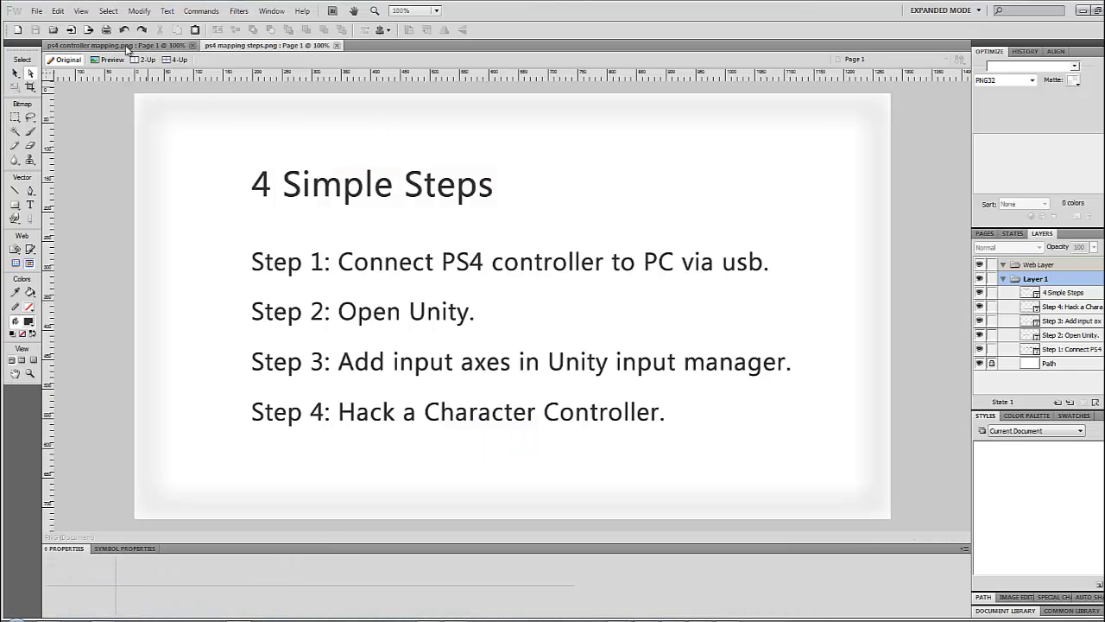
Switch to Fireworks and show the ps4 controller mapping.png diagram to examine the joystick button and axis assignments
{"action": "left_click", "coordinate": [126, 45]}
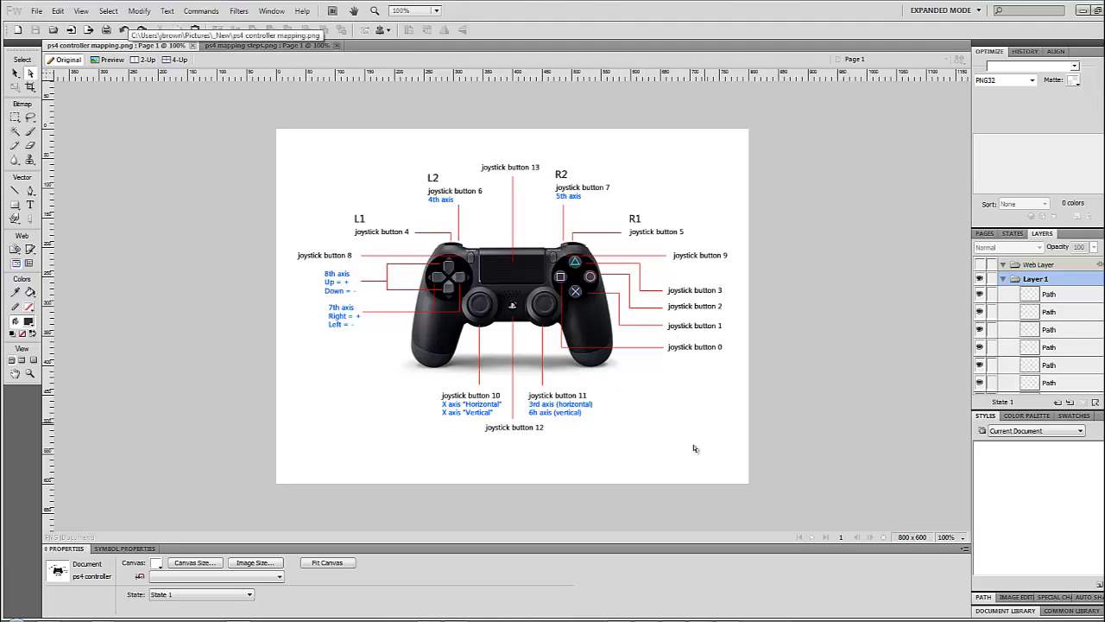